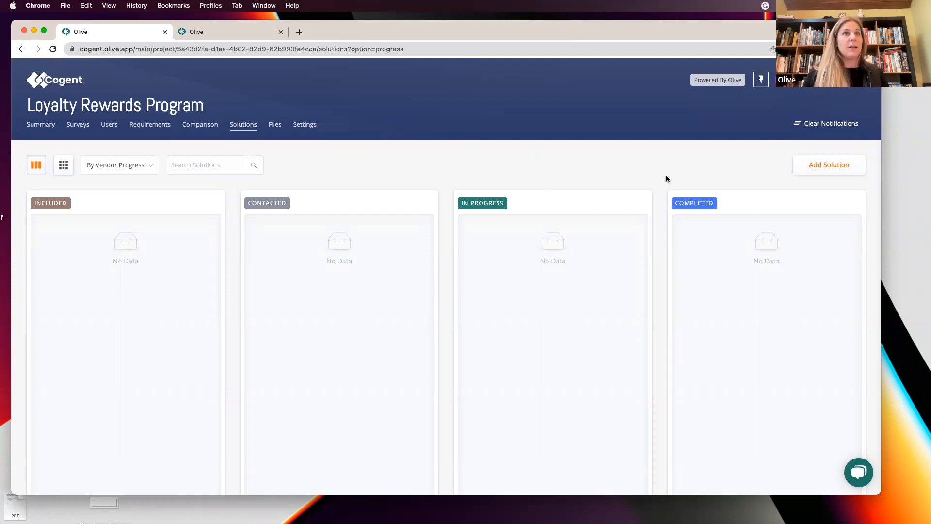
Step: Add the Zinrelo solution from the library to the Loyalty Rewards Program project
click(823, 167)
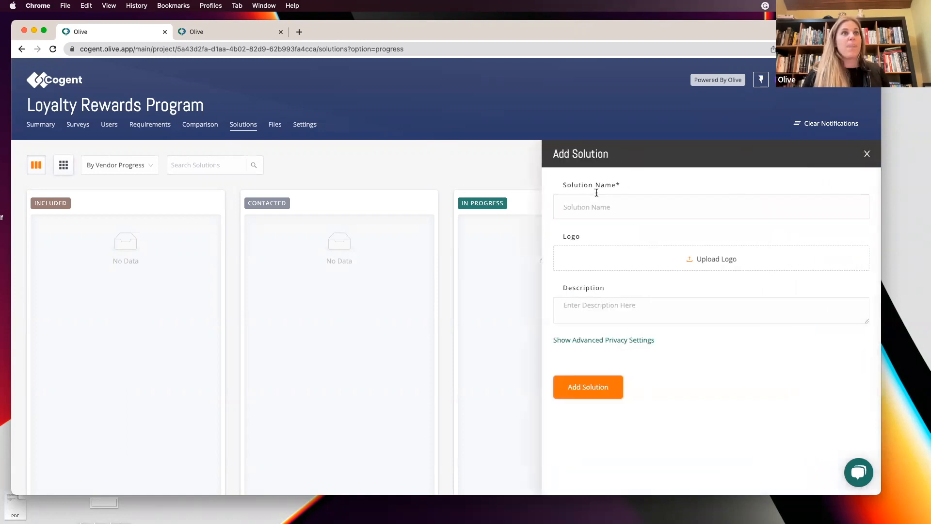
click(567, 208)
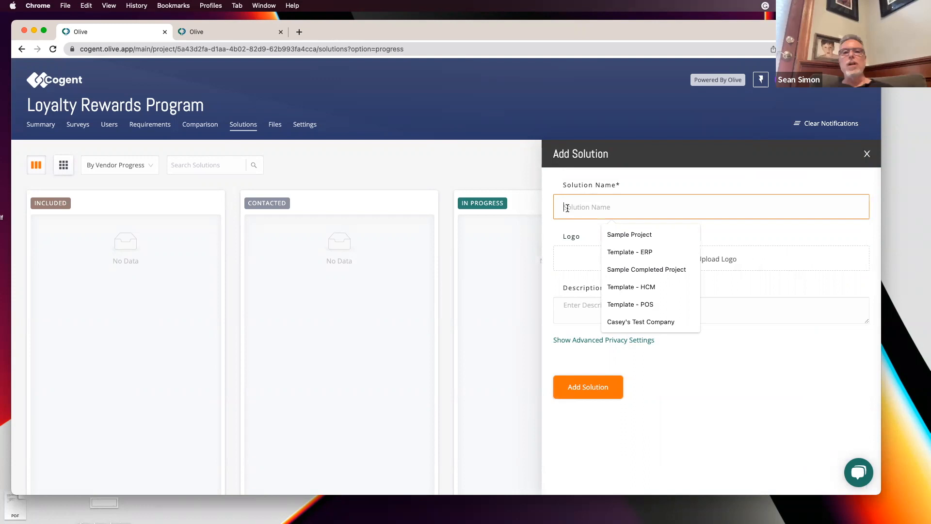
text(Zin)
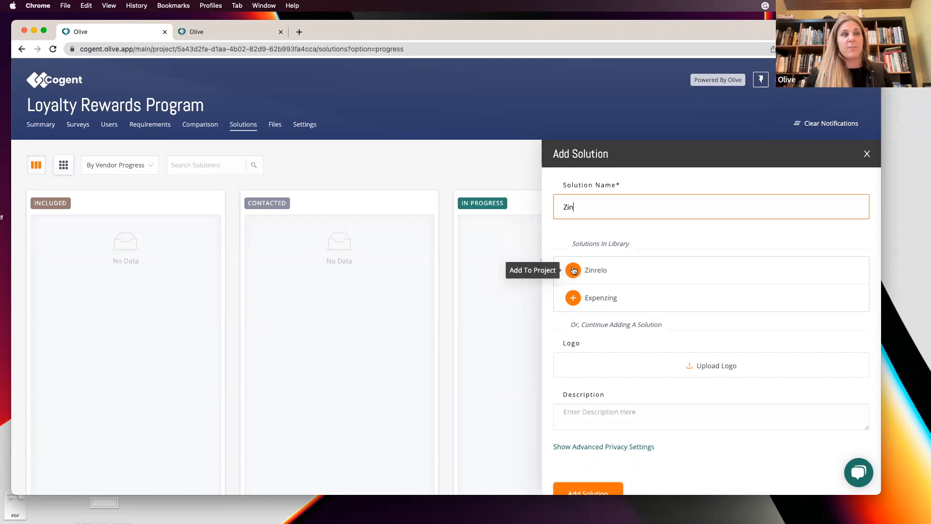
click(573, 271)
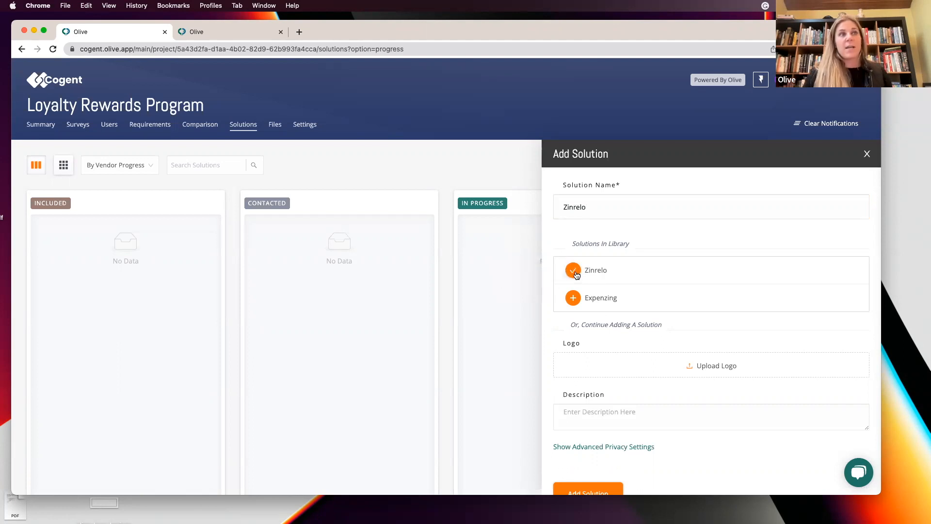
scroll(647, 376, down, 1)
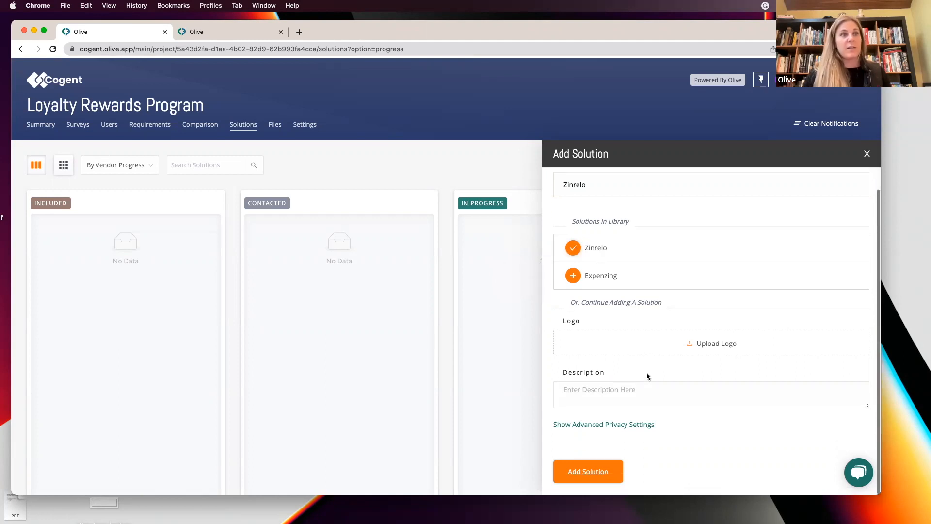
scroll(664, 396, up, 1)
click(596, 207)
drag(595, 207, 542, 210)
scroll(690, 305, down, 1)
click(574, 248)
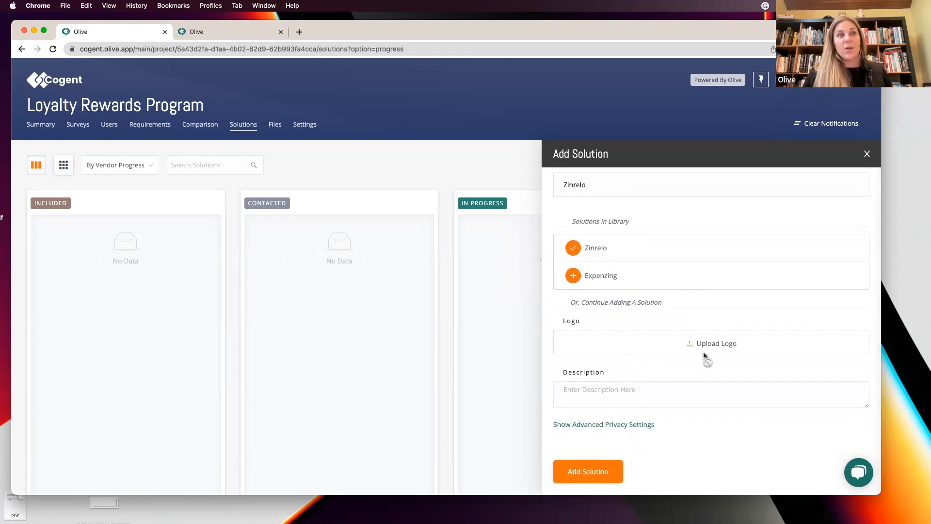
click(581, 472)
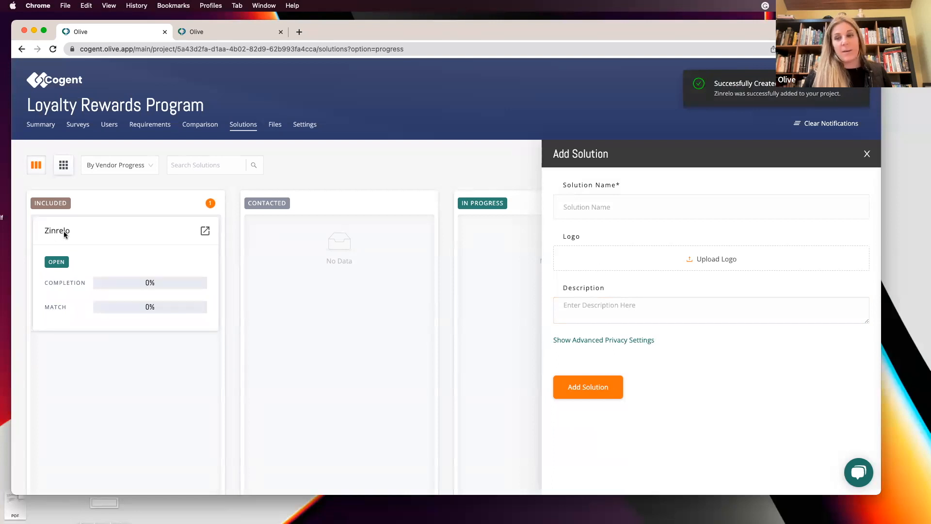
Step: Add the library solution Yotpo Loyalty (Formerly Swell Rewards) to the project and close the Add Solution form
click(590, 207)
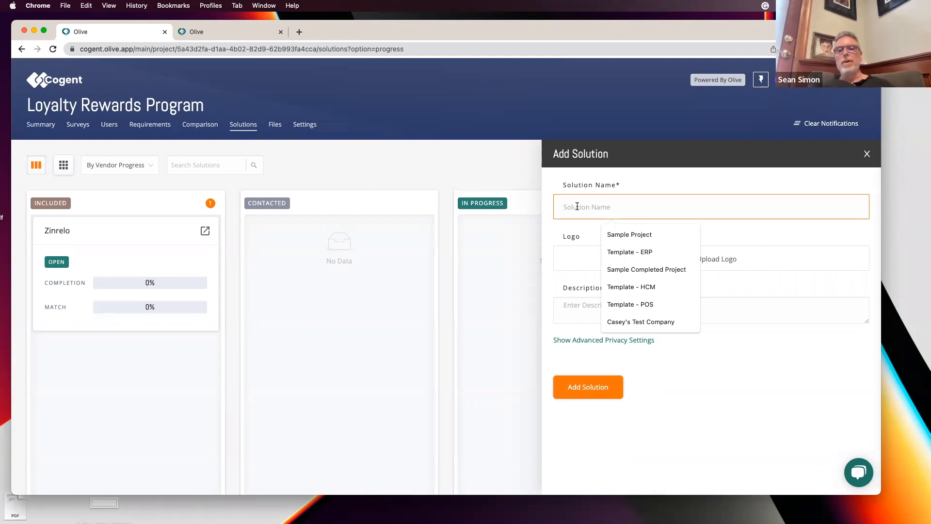
text(Y)
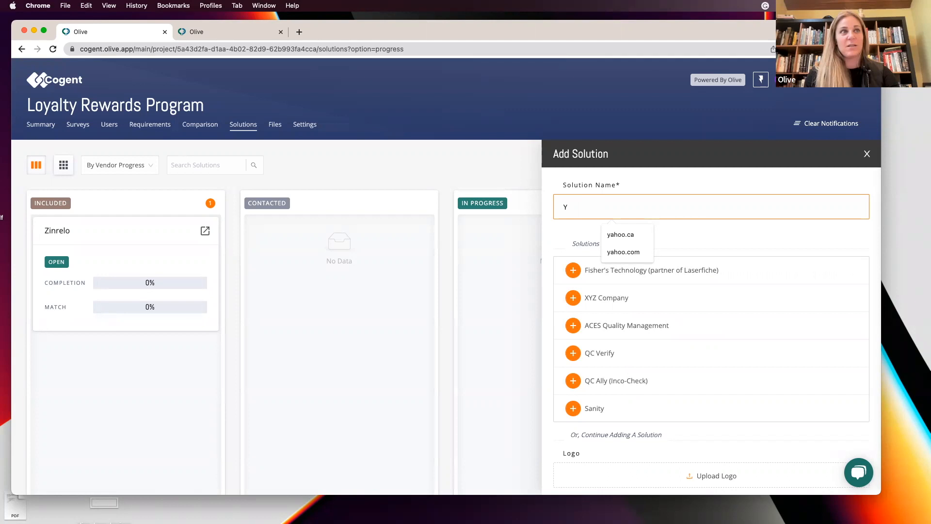
key(BackSpace)
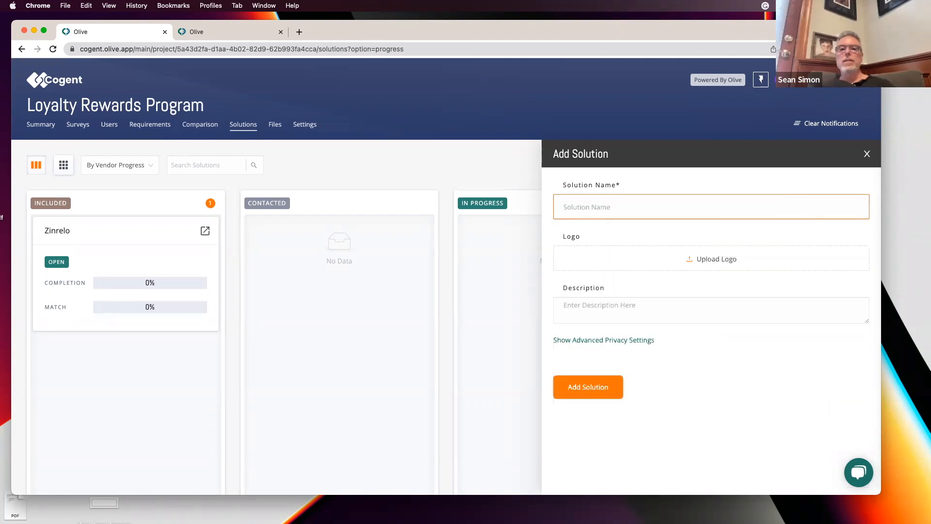
text(Yot)
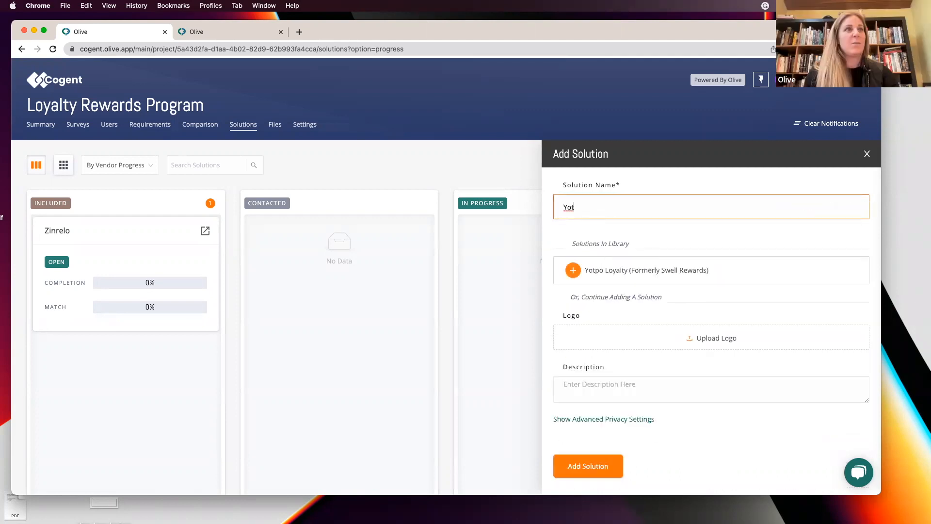
click(573, 271)
click(579, 461)
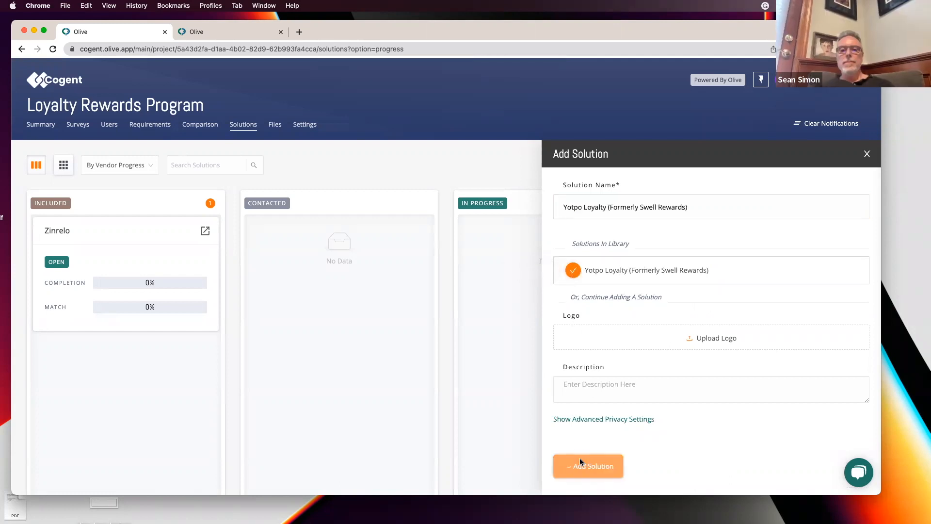
click(868, 154)
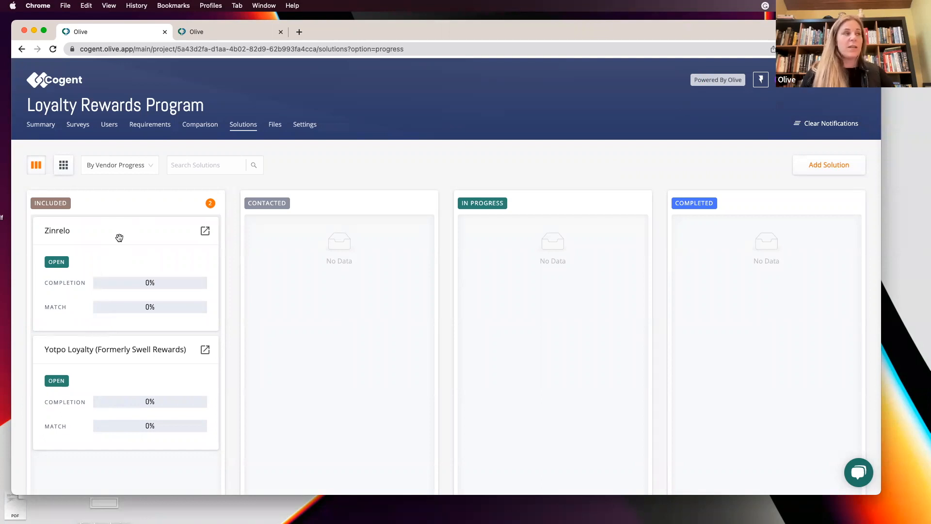
Step: Review Zinrelo's solution details, including the available evaluation status options
mouse_move(120, 237)
mouse_down()
mouse_move(293, 210)
mouse_move(359, 235)
mouse_move(121, 233)
mouse_up()
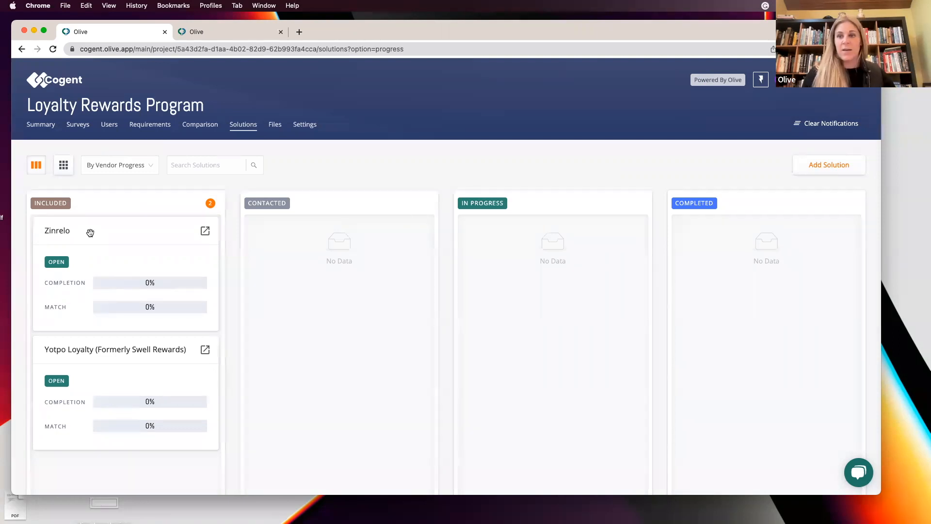
click(62, 231)
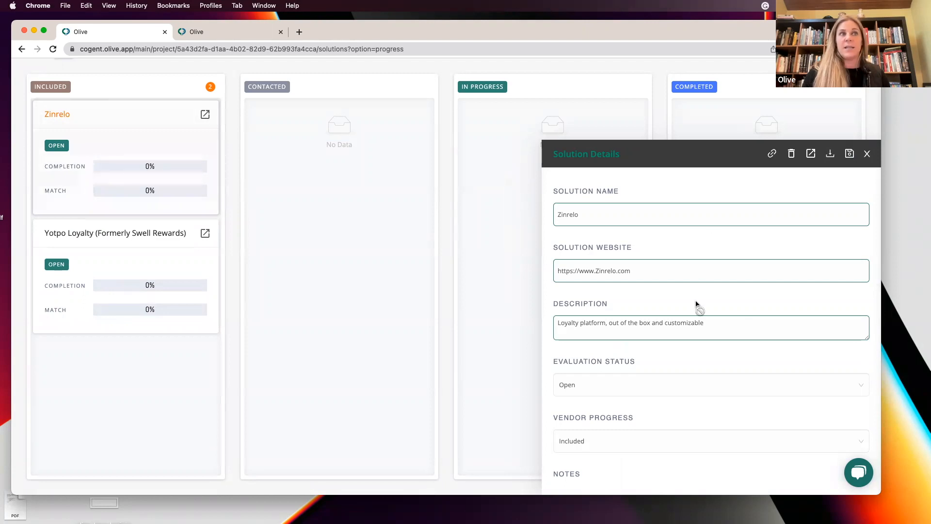
scroll(685, 285, down, 2)
scroll(684, 285, up, 2)
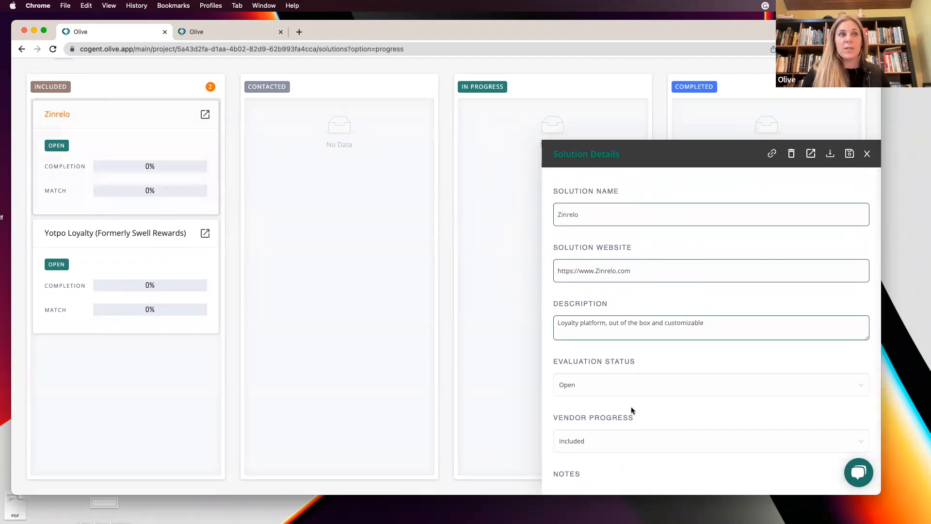
scroll(630, 405, down, 2)
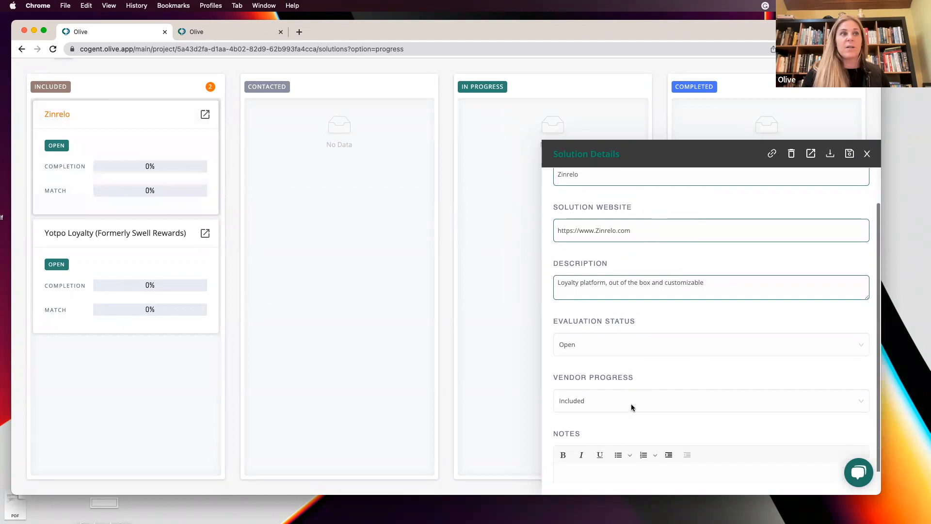
click(614, 338)
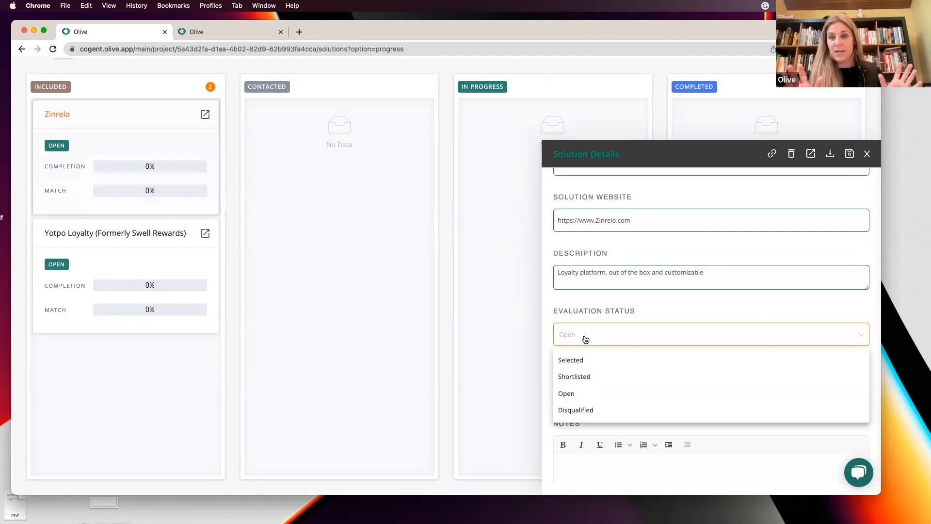
click(569, 335)
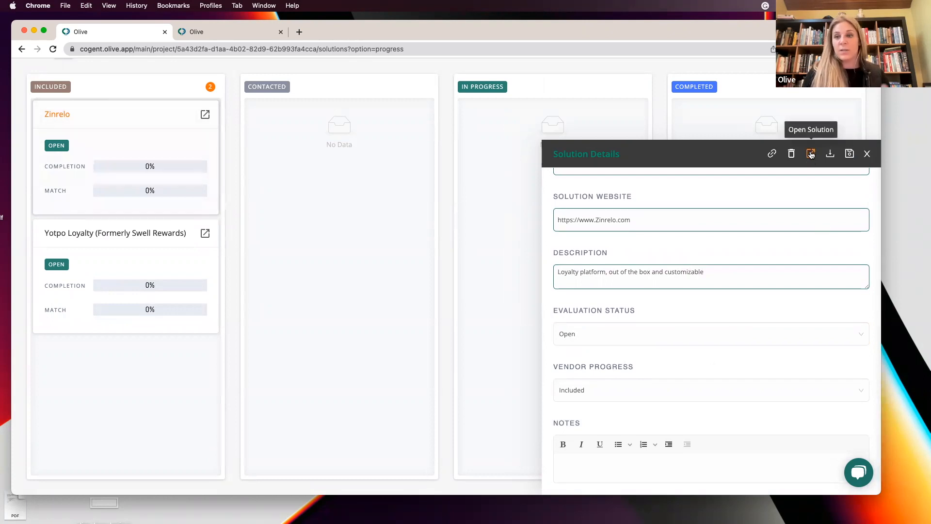
Step: Open Zinrelo's full solution page, copy its vendor invitation link to the clipboard and close the link dialog
click(810, 154)
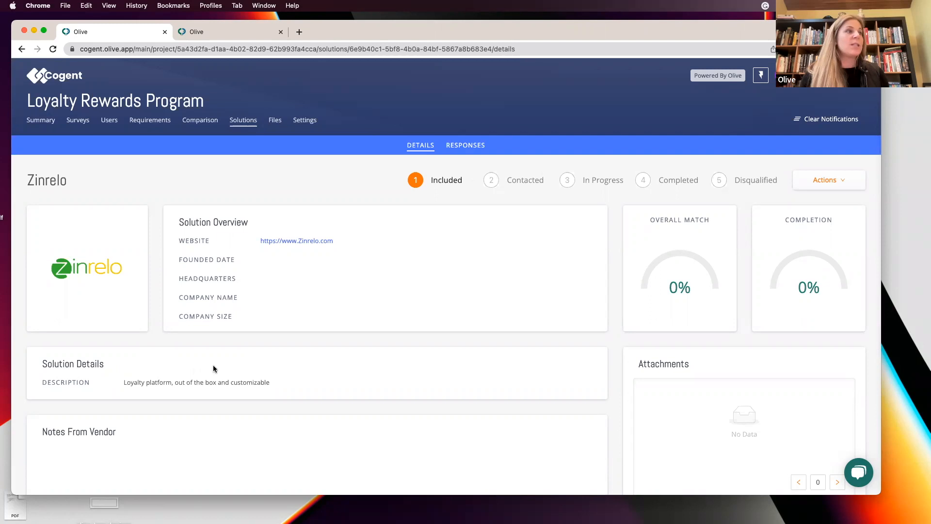
scroll(212, 368, down, 2)
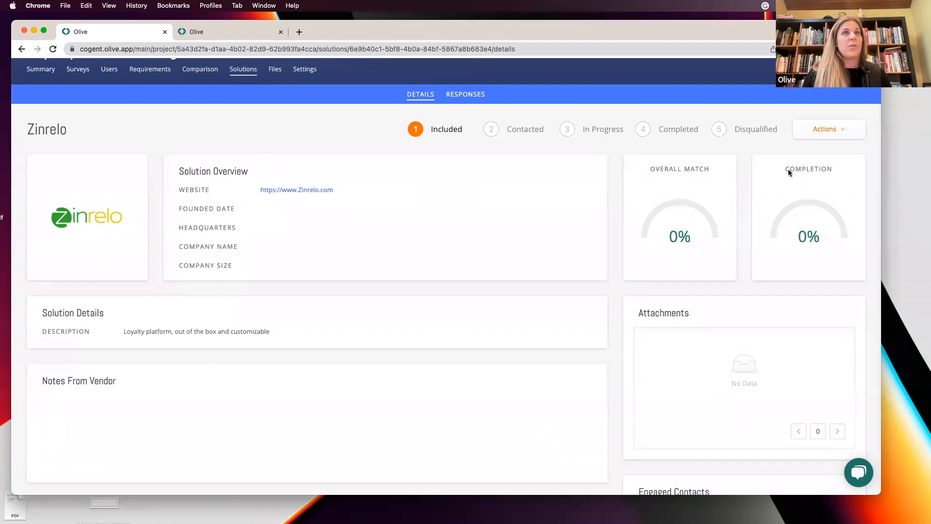
click(817, 132)
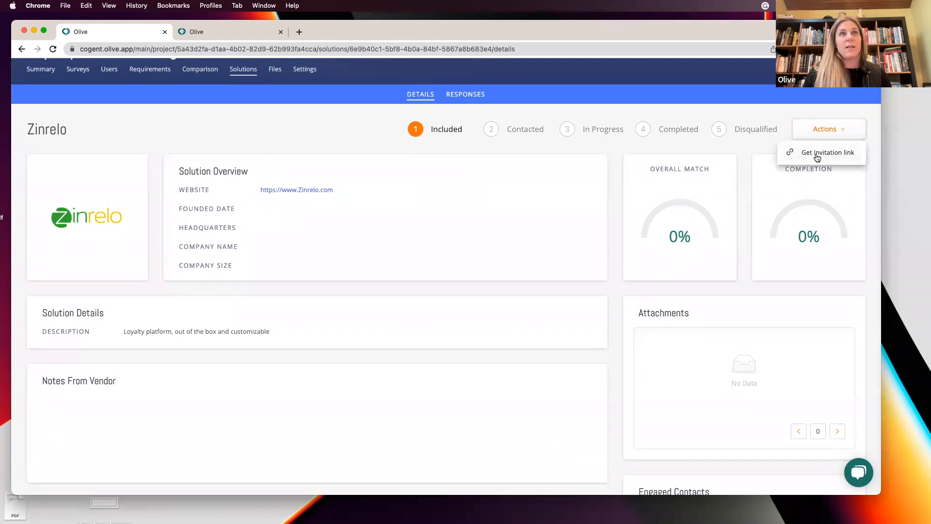
click(816, 154)
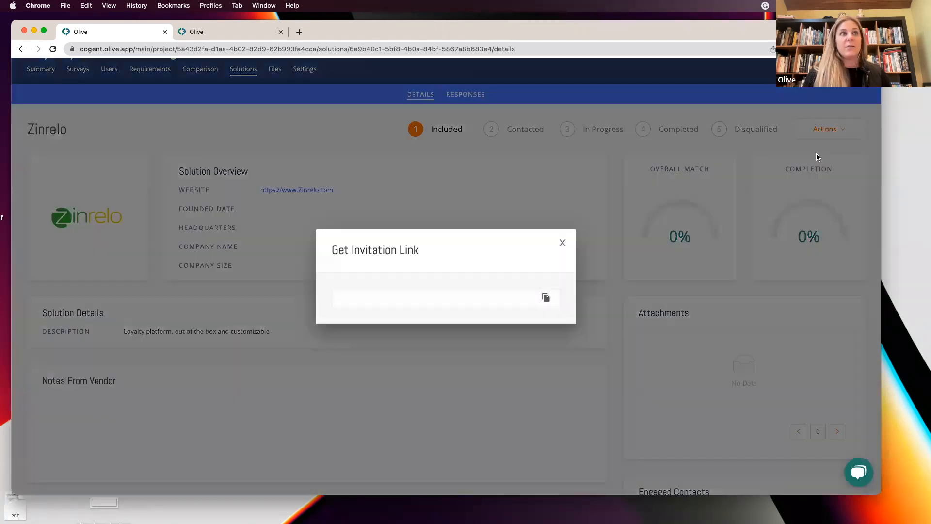
click(541, 299)
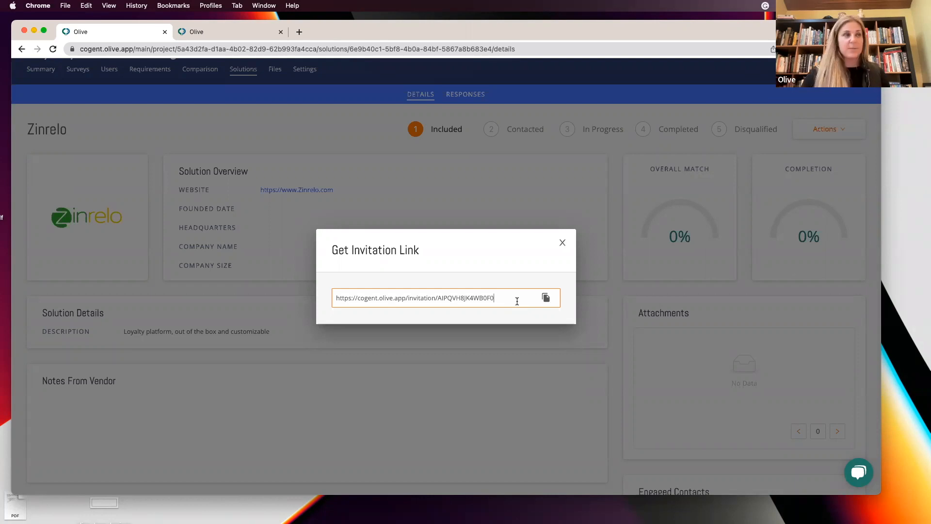
click(546, 298)
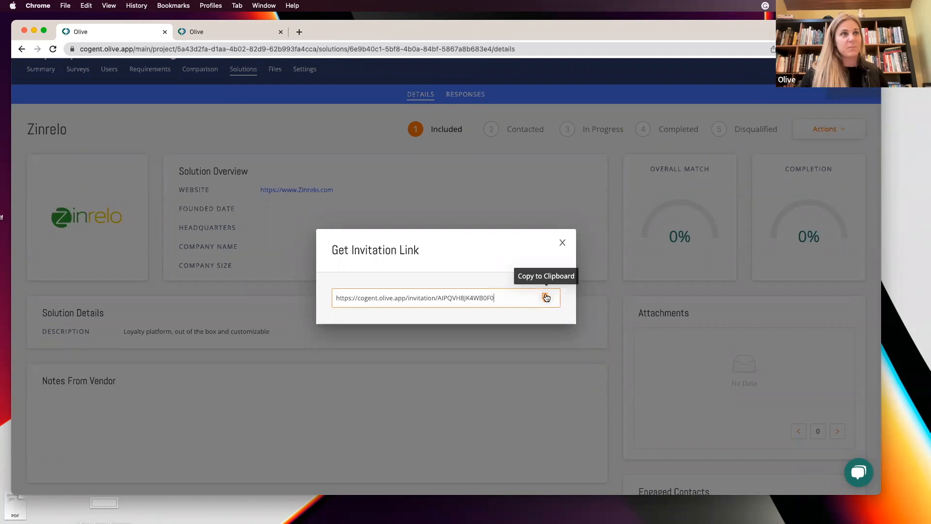
click(562, 244)
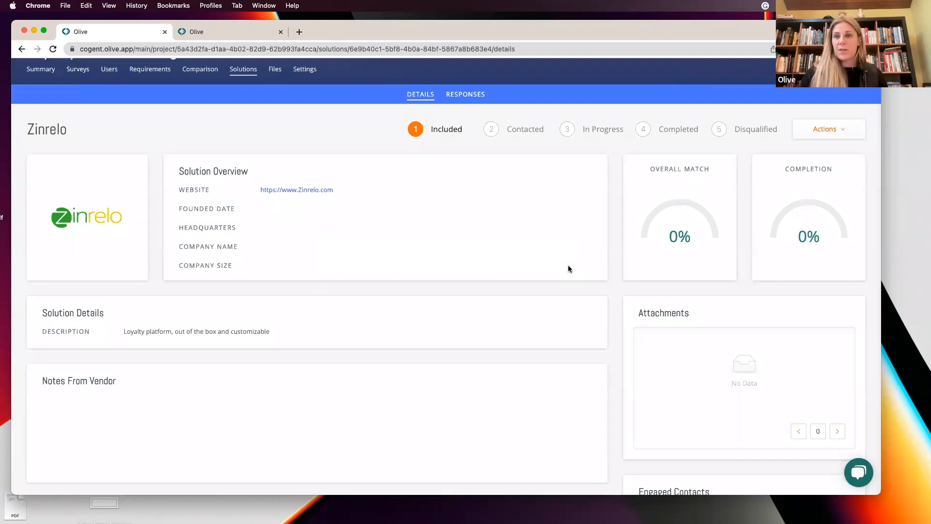
Step: Return to the project's solutions board and move the Zinrelo card from Included to Contacted
scroll(568, 266, up, 1)
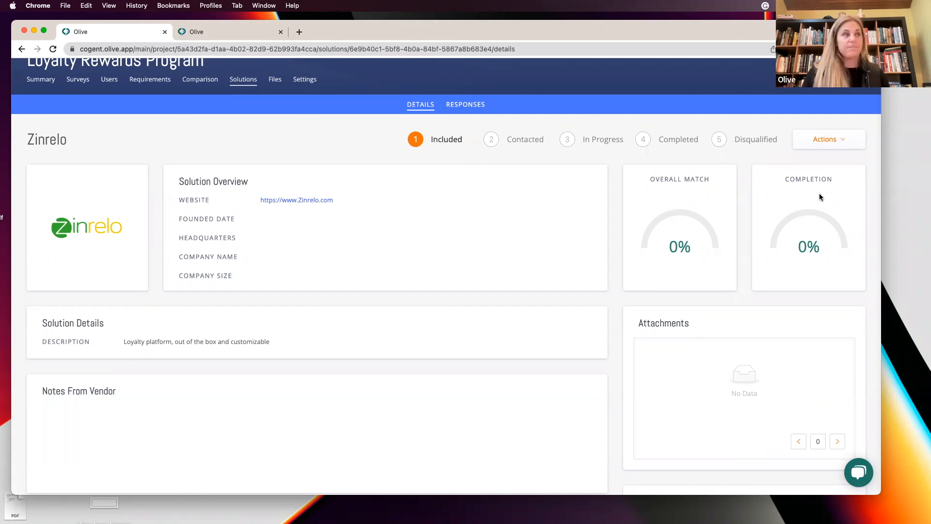
click(243, 80)
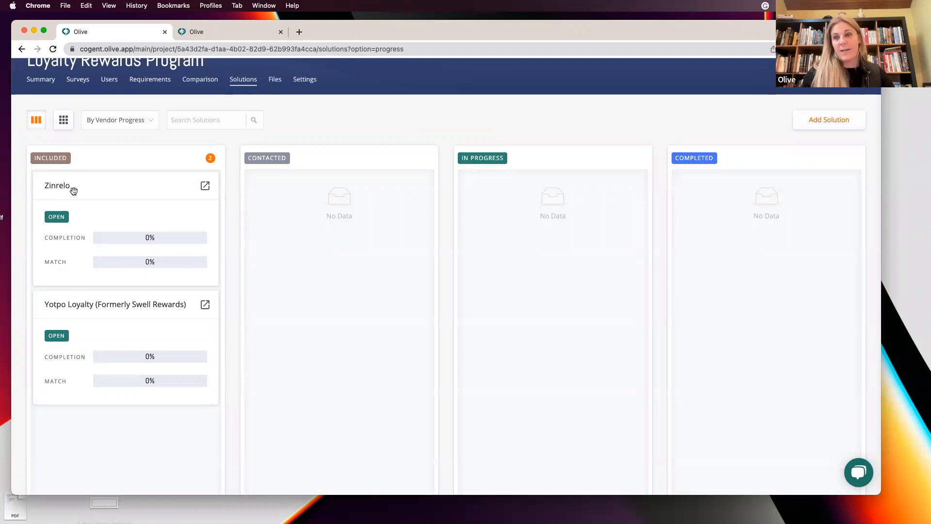
drag(73, 191, 291, 187)
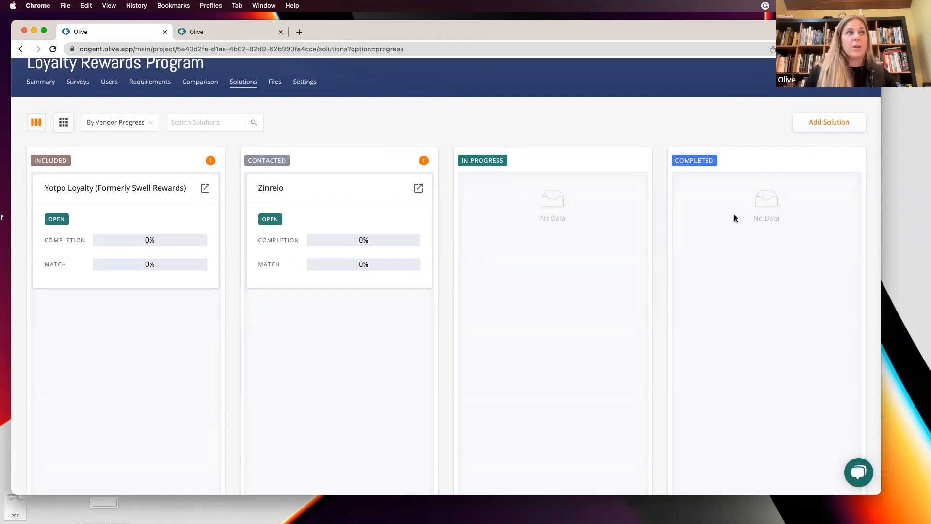
Step: Open Zinrelo's responses page and expand the Data Science & Loyalty Program Design section to examine its requirements
click(271, 189)
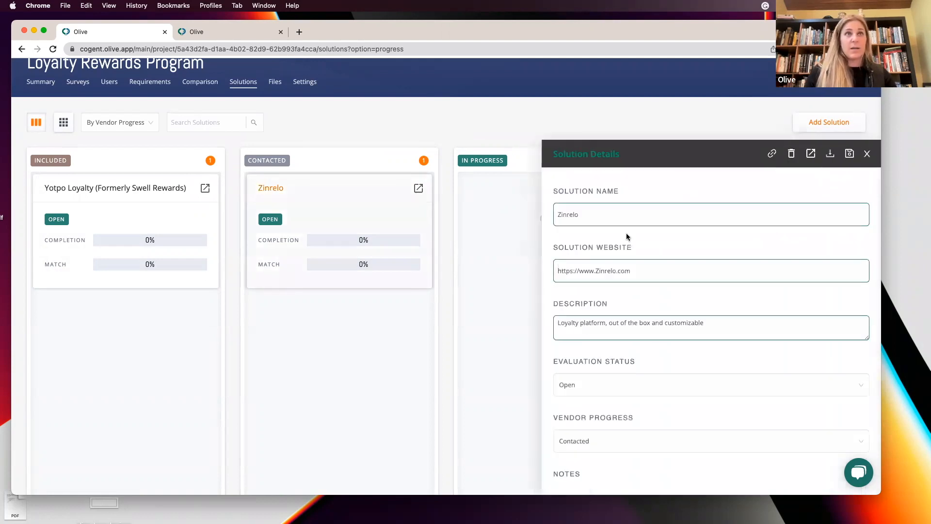
click(810, 153)
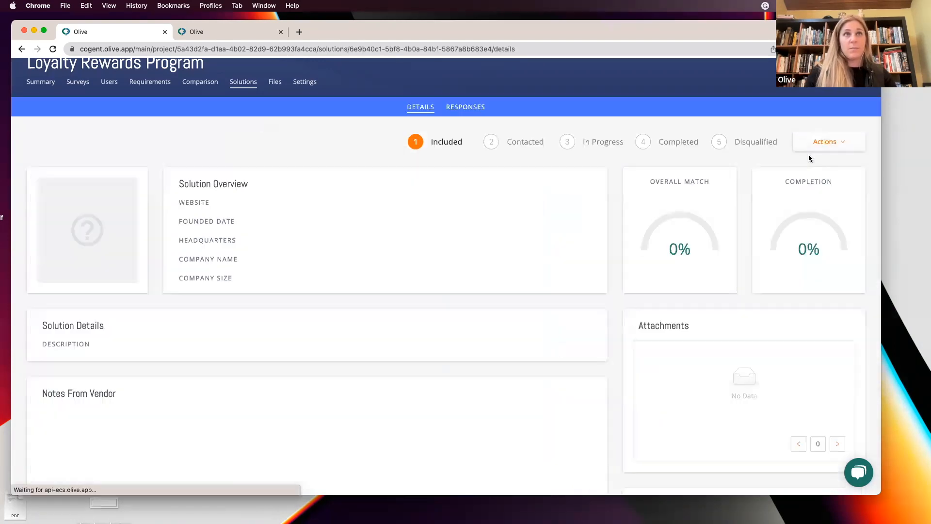
click(462, 106)
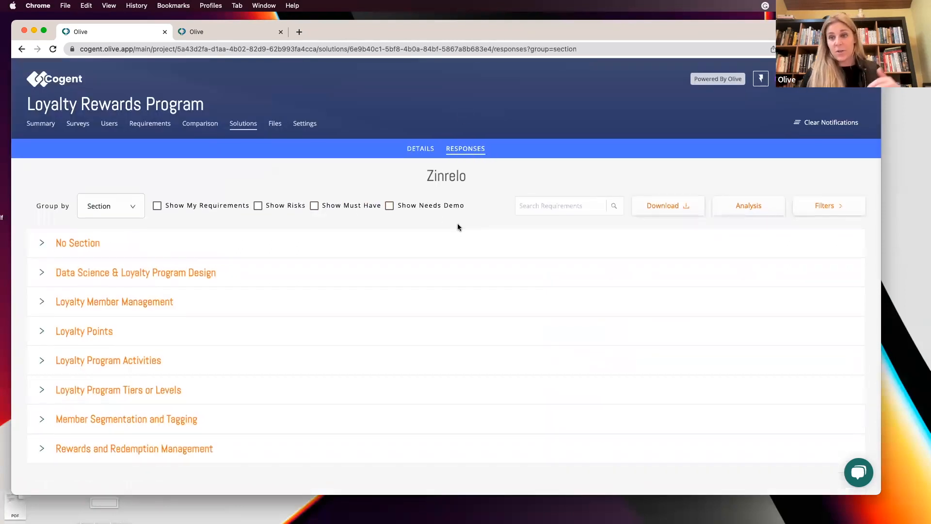
click(42, 272)
scroll(222, 303, down, 2)
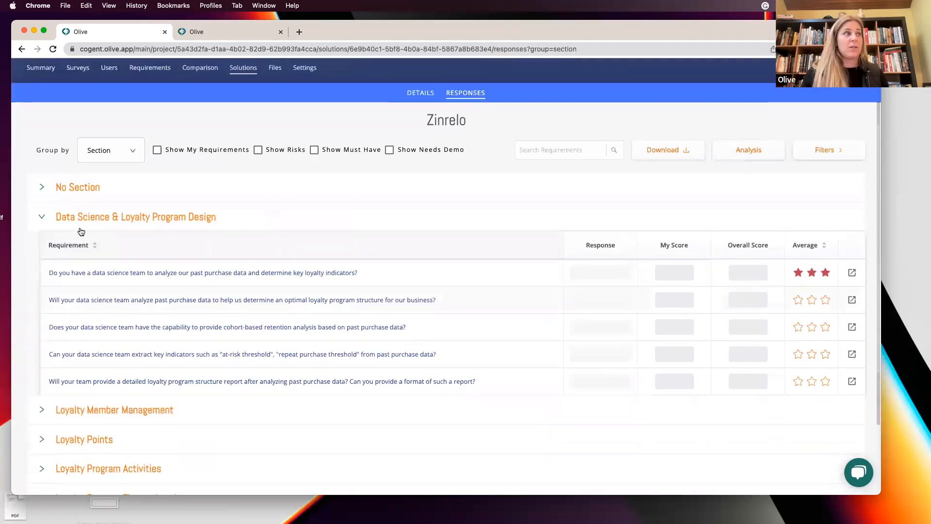
scroll(252, 229, up, 1)
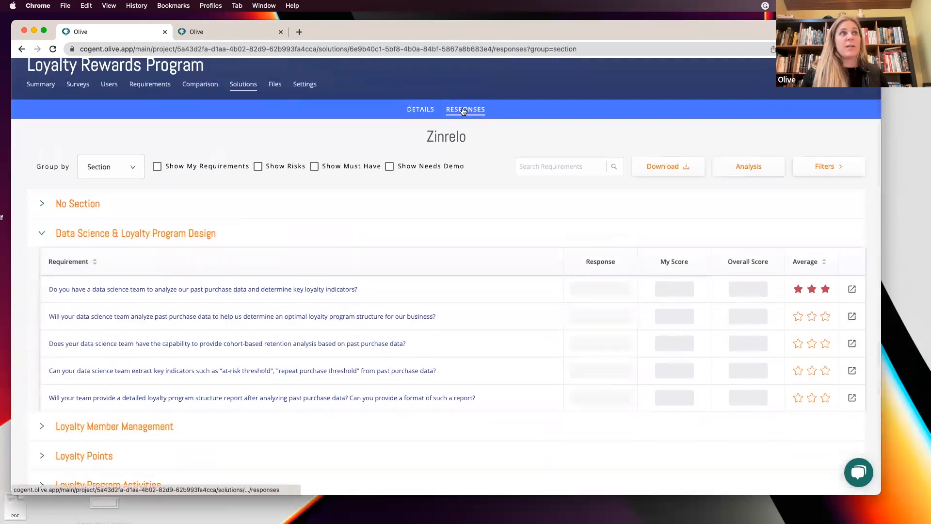
scroll(412, 286, down, 2)
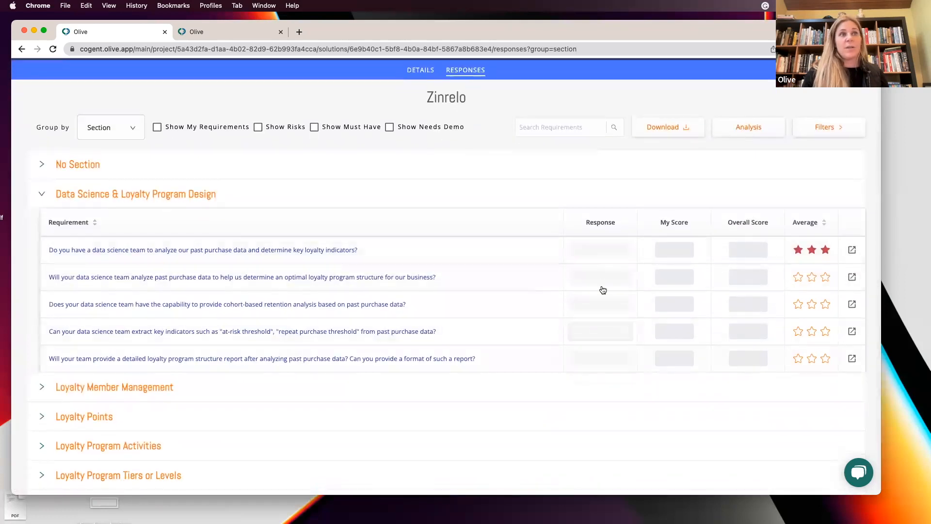
Step: Open the response details for the first data science team requirement and examine its chat, stakeholder scores and vendor response fields
click(598, 252)
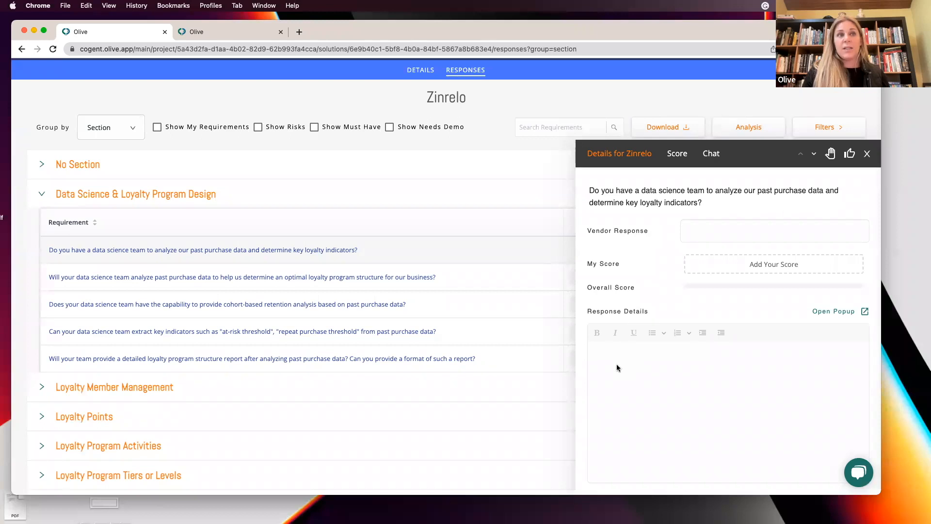
scroll(615, 364, down, 1)
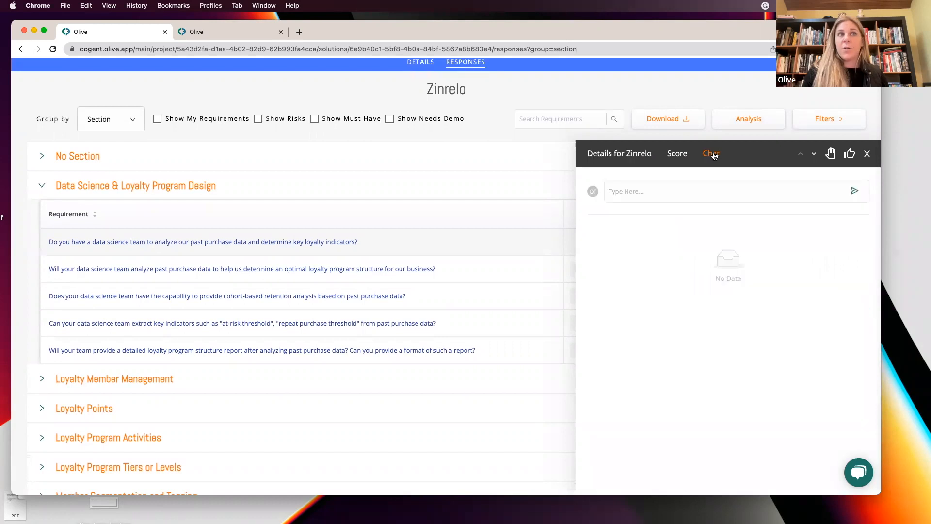
click(630, 192)
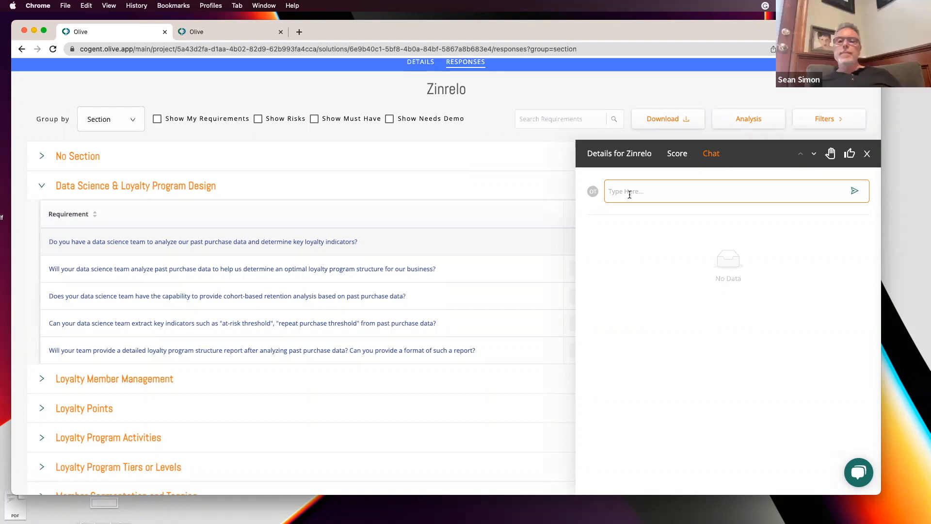
click(675, 155)
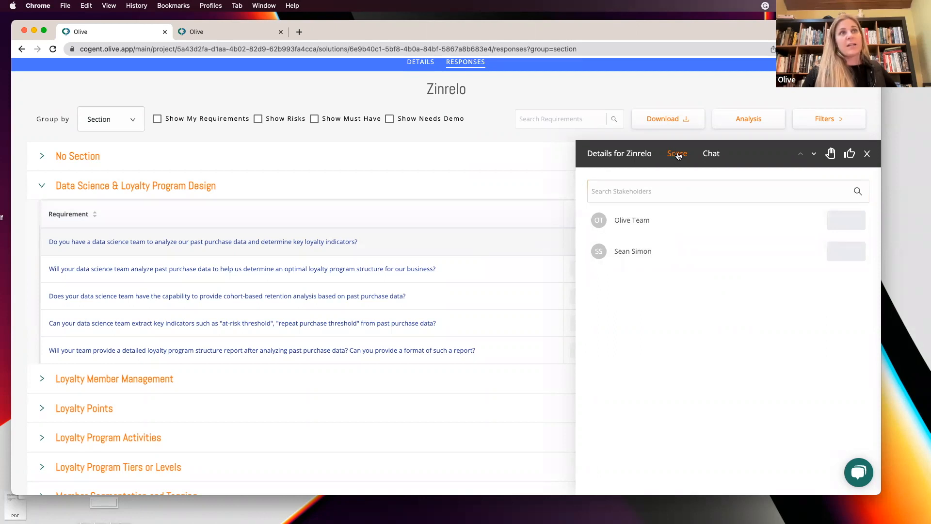
click(628, 154)
mouse_move(725, 272)
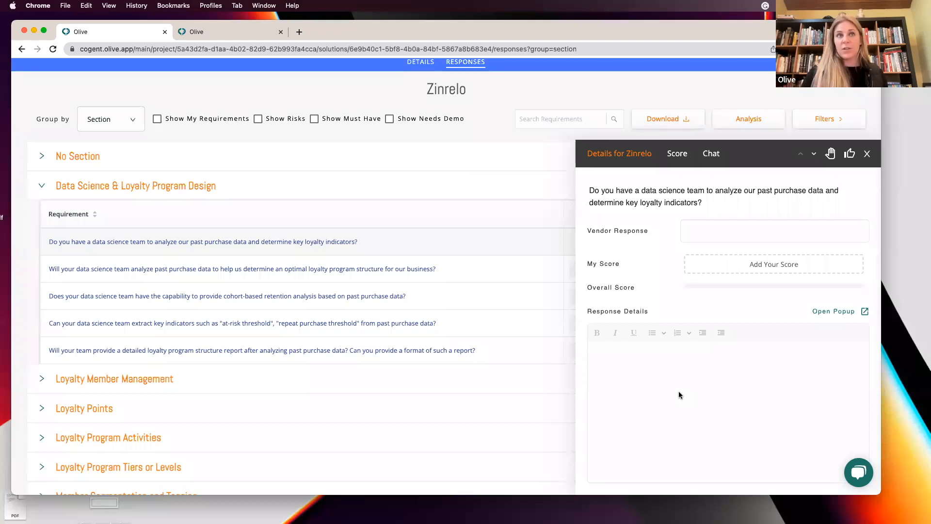
Step: Flag the data science team requirement as wanting a demo from Zinrelo and close its details
click(830, 154)
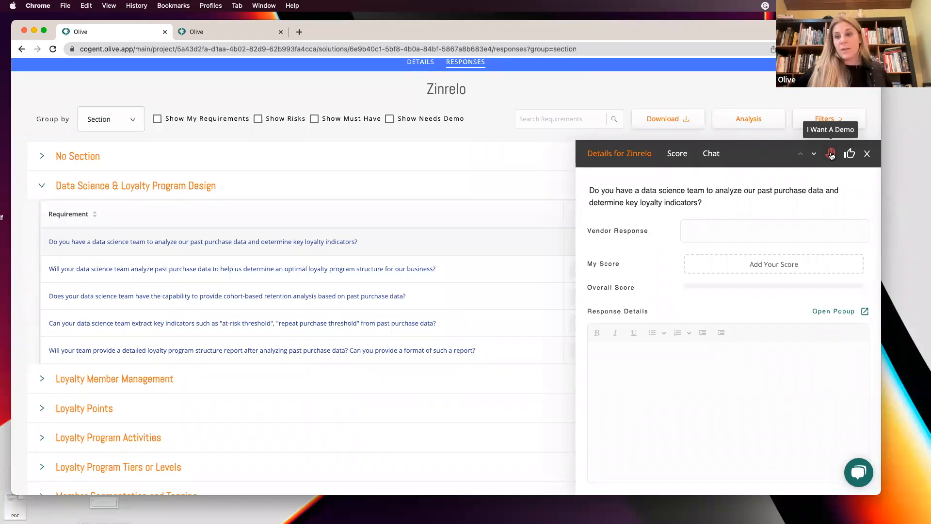
click(867, 154)
scroll(504, 189, up, 2)
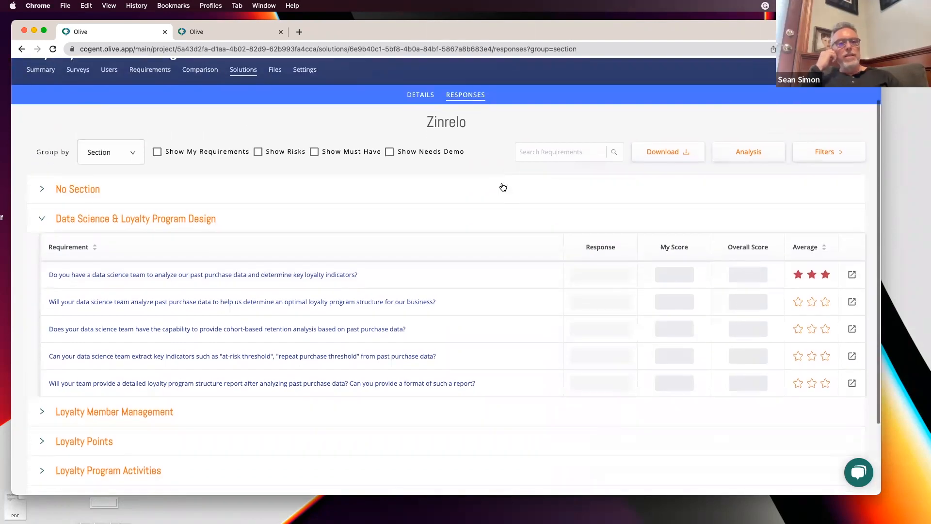